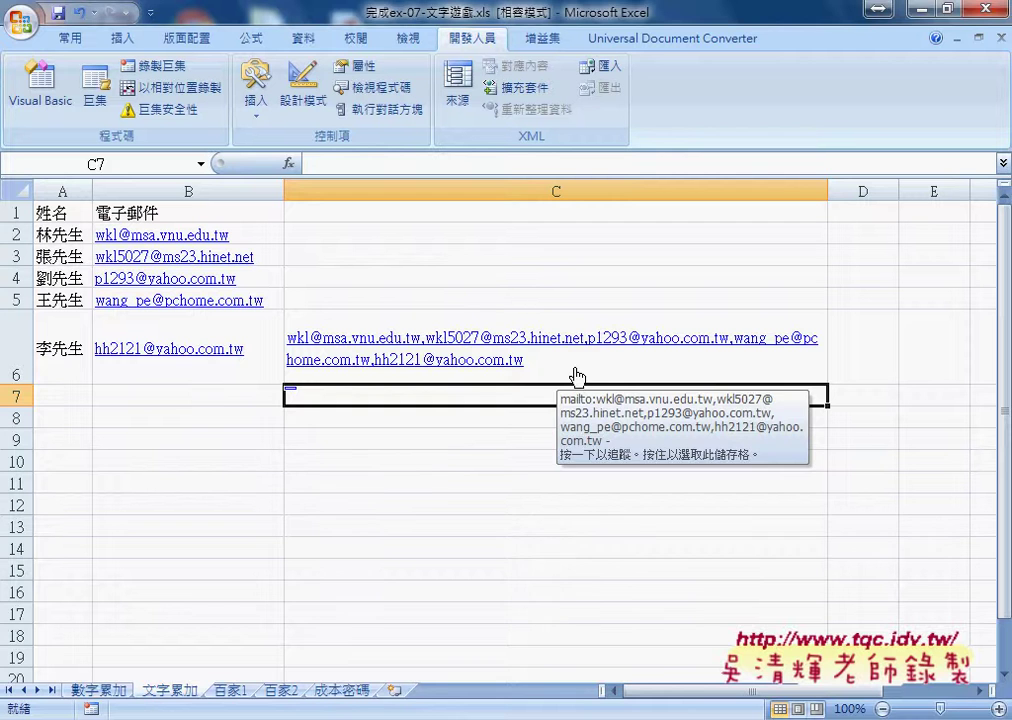
# Check that C6's comma-joined email list still ends with a trailing comma, then switch to the VBA editor.
pyautogui.click(849, 343)
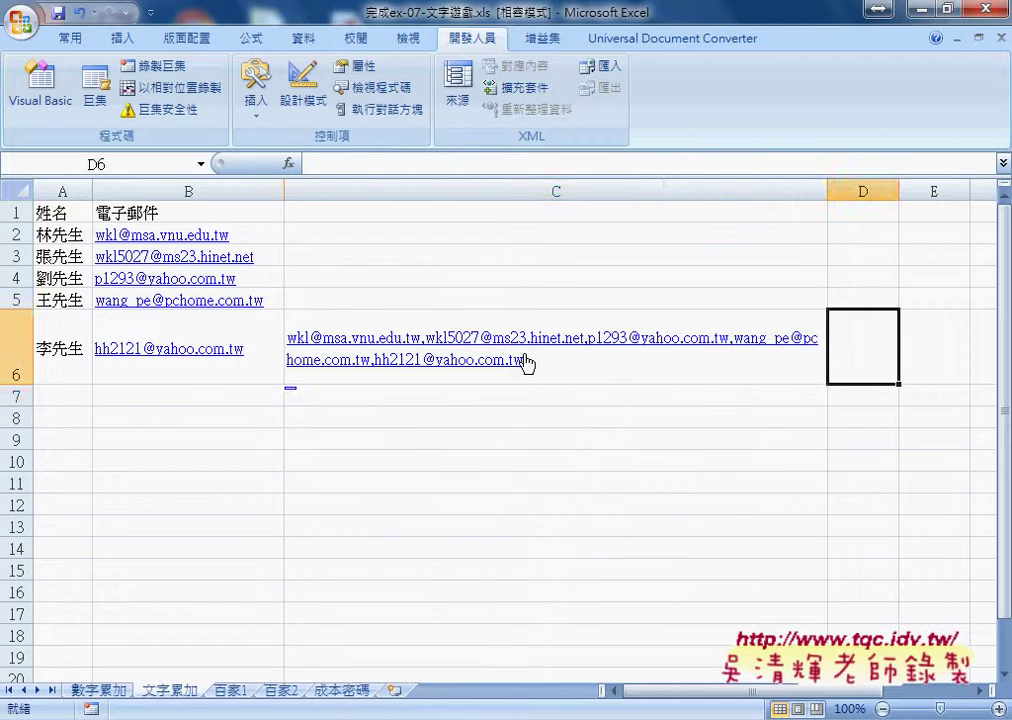
pyautogui.click(635, 386)
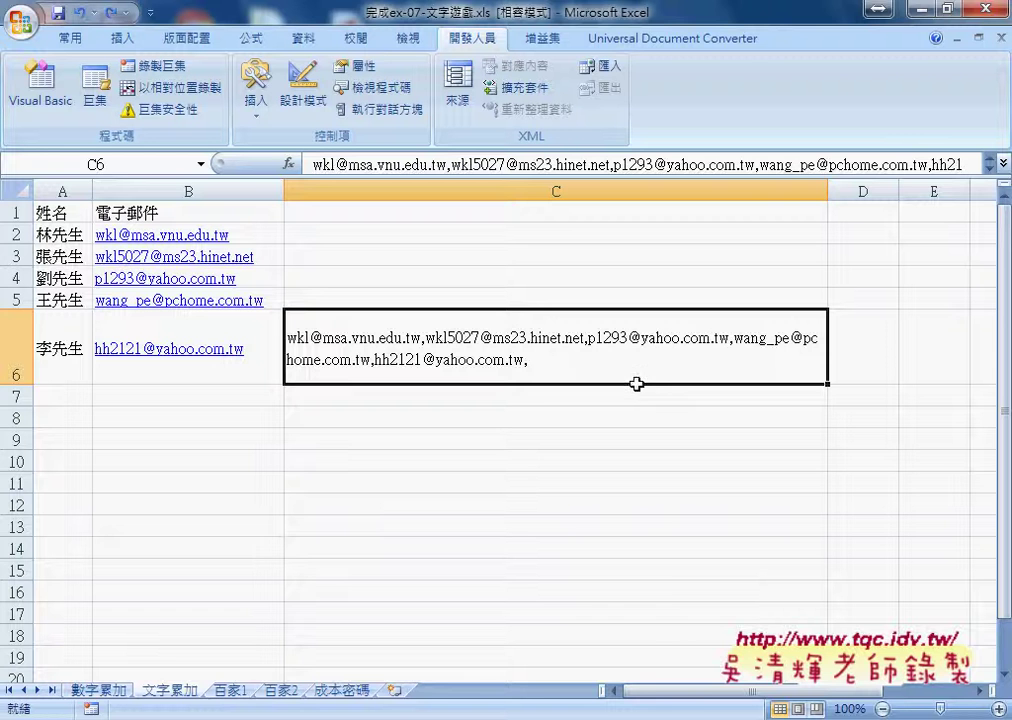
pyautogui.click(455, 719)
# Begin wrapping the final S on the column C Range line in a left( call.
pyautogui.click(560, 634)
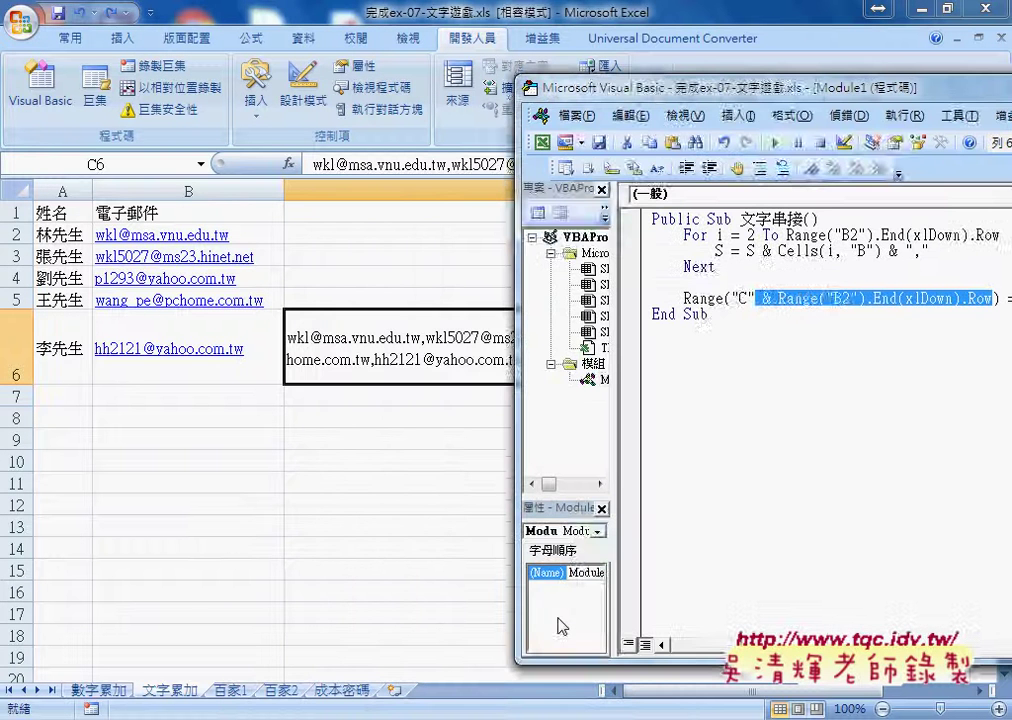
pyautogui.moveTo(612, 82); pyautogui.dragTo(469, 89)
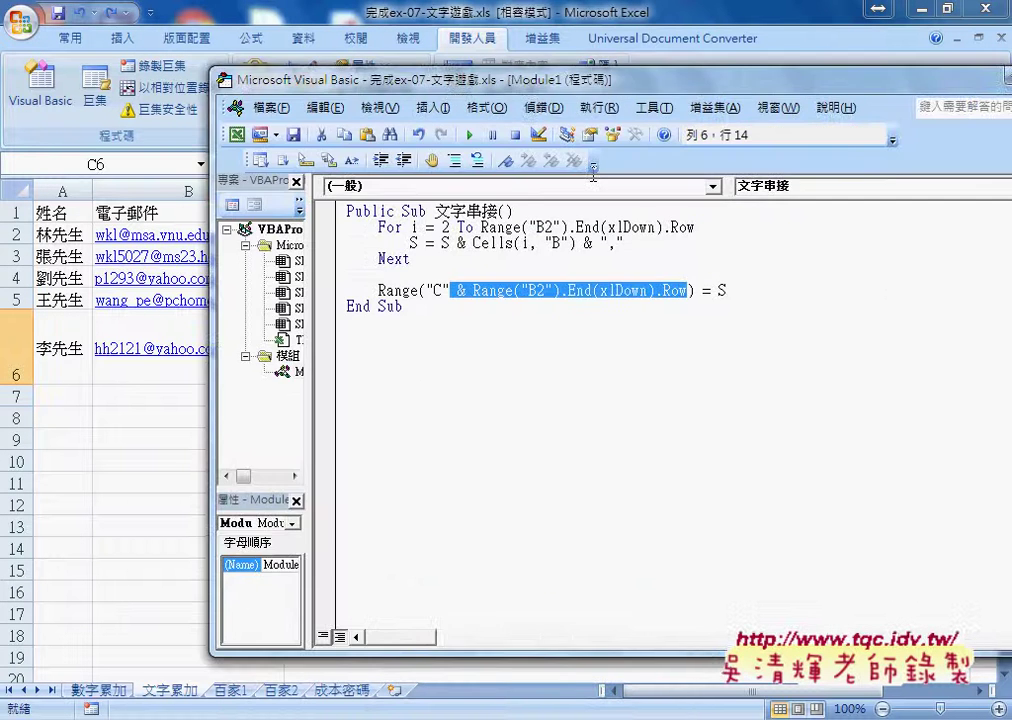
pyautogui.moveTo(729, 290); pyautogui.dragTo(718, 291)
pyautogui.click(770, 293)
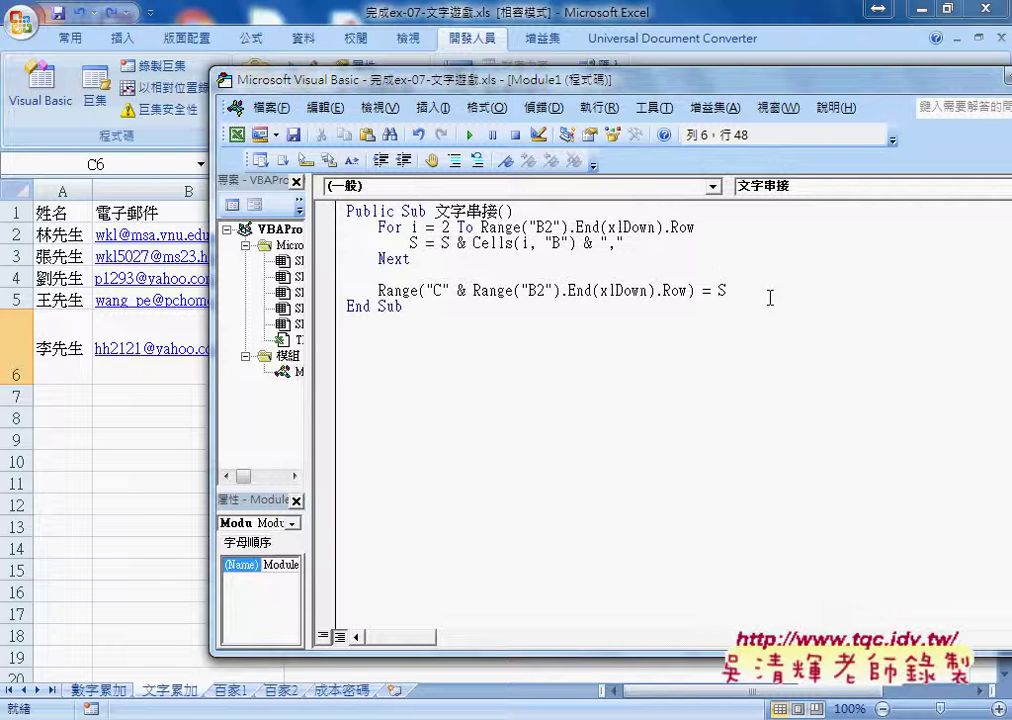
pyautogui.write('le')
pyautogui.write('ft')
pyautogui.write('(')
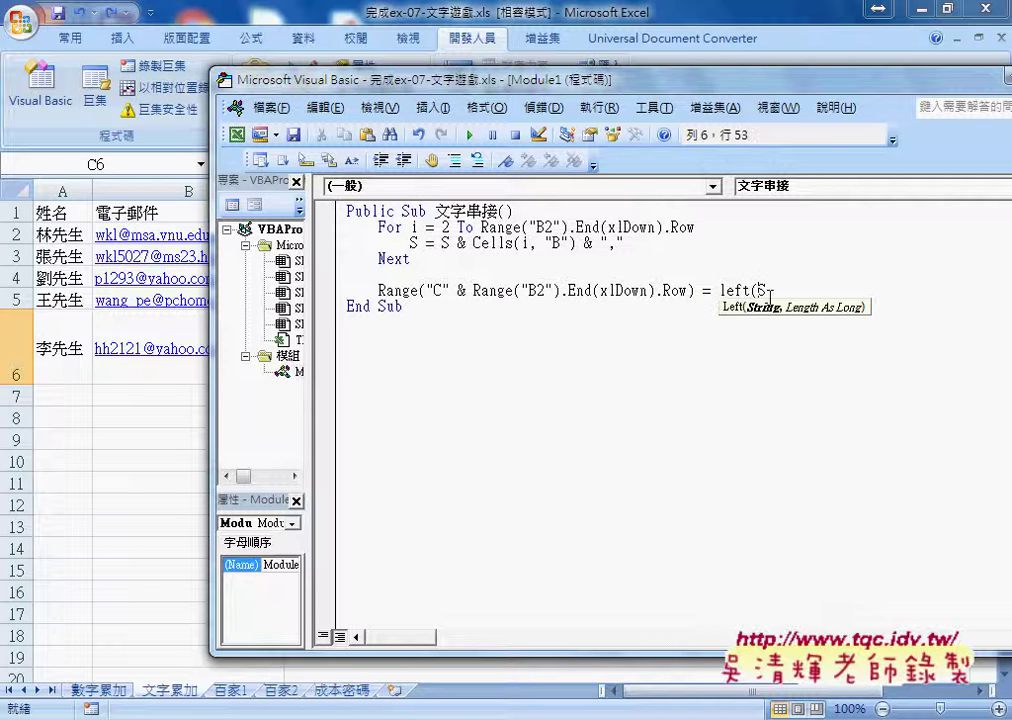
# Complete the column C assignment as Left(s, Len(s) - 1) so the last comma is dropped.
pyautogui.press('Right')
pyautogui.write(',')
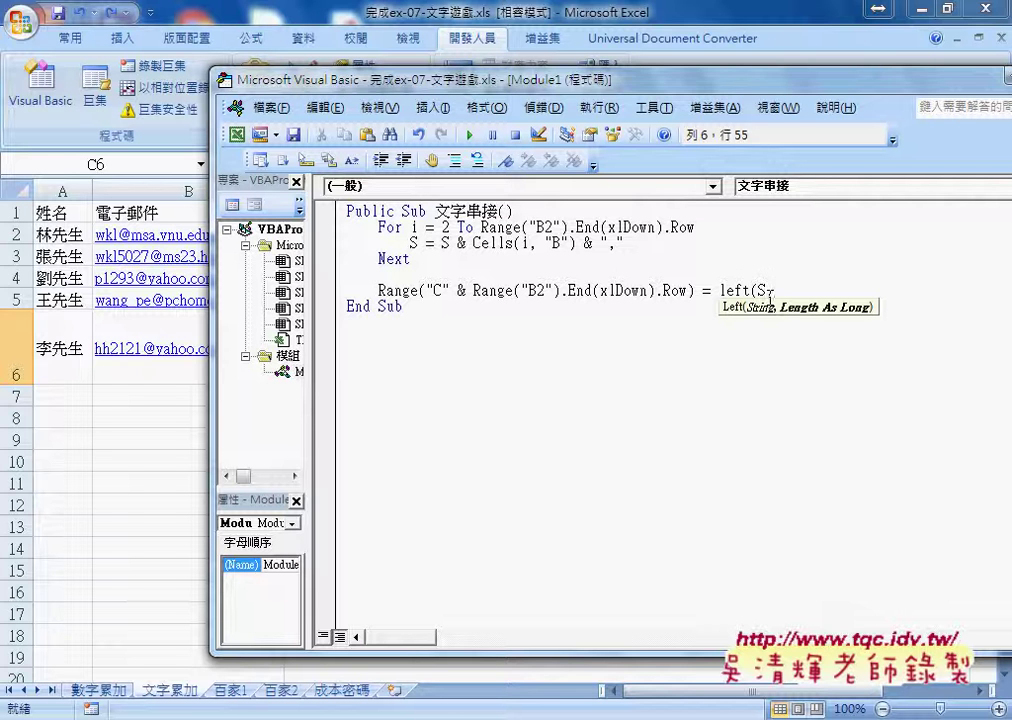
pyautogui.write(',len')
pyautogui.write('(')
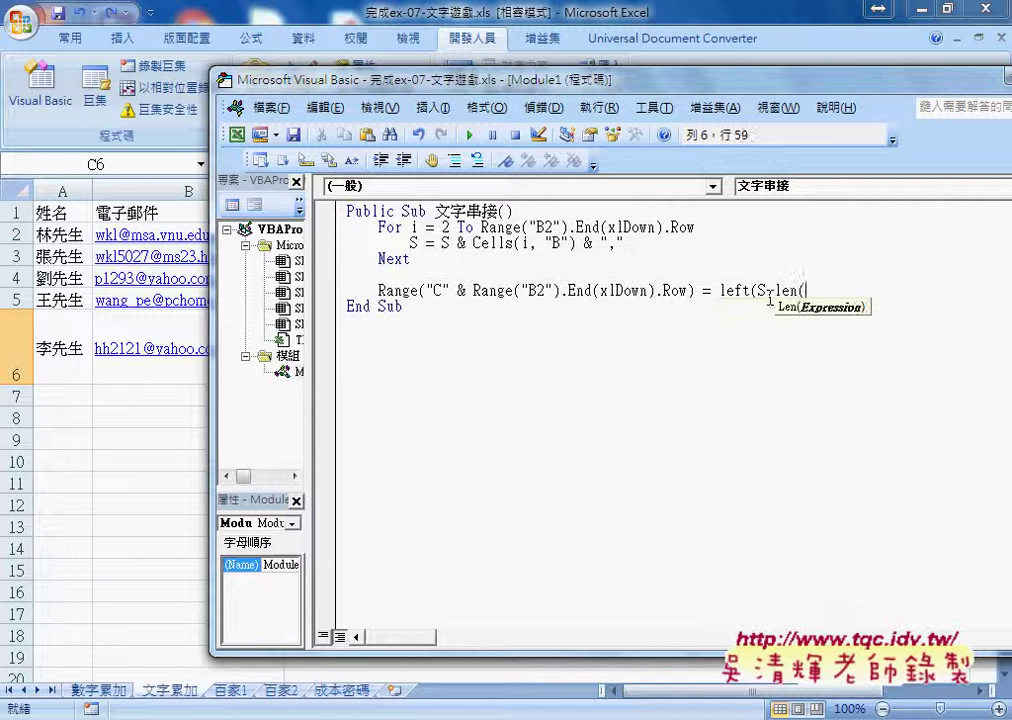
pyautogui.write('s')
pyautogui.write(')')
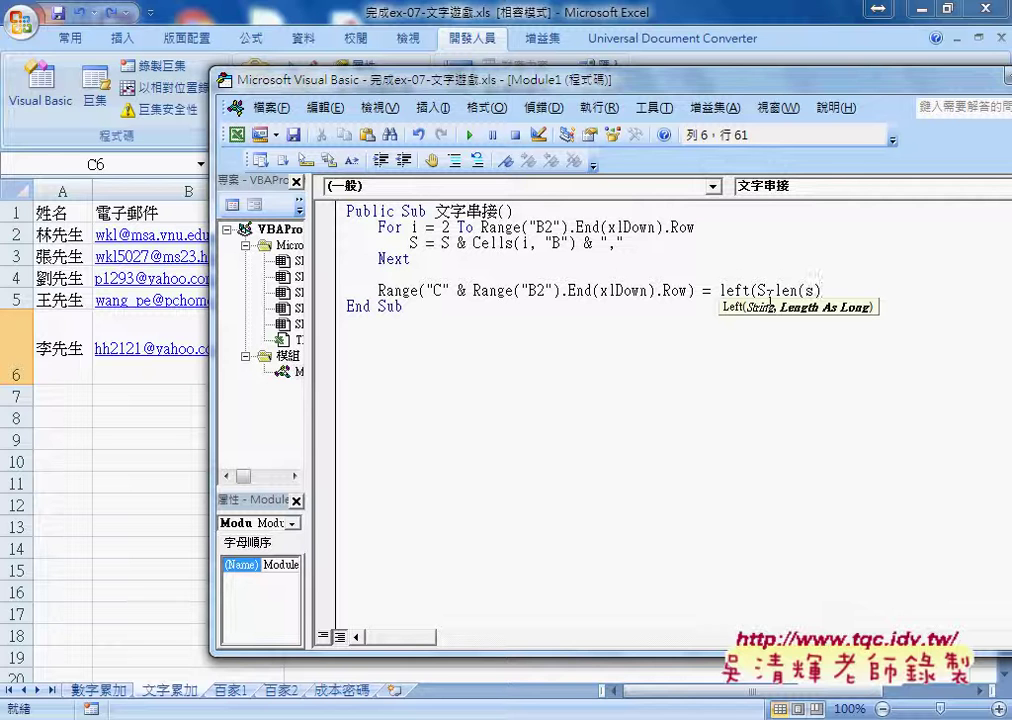
pyautogui.write('-1')
pyautogui.write(')')
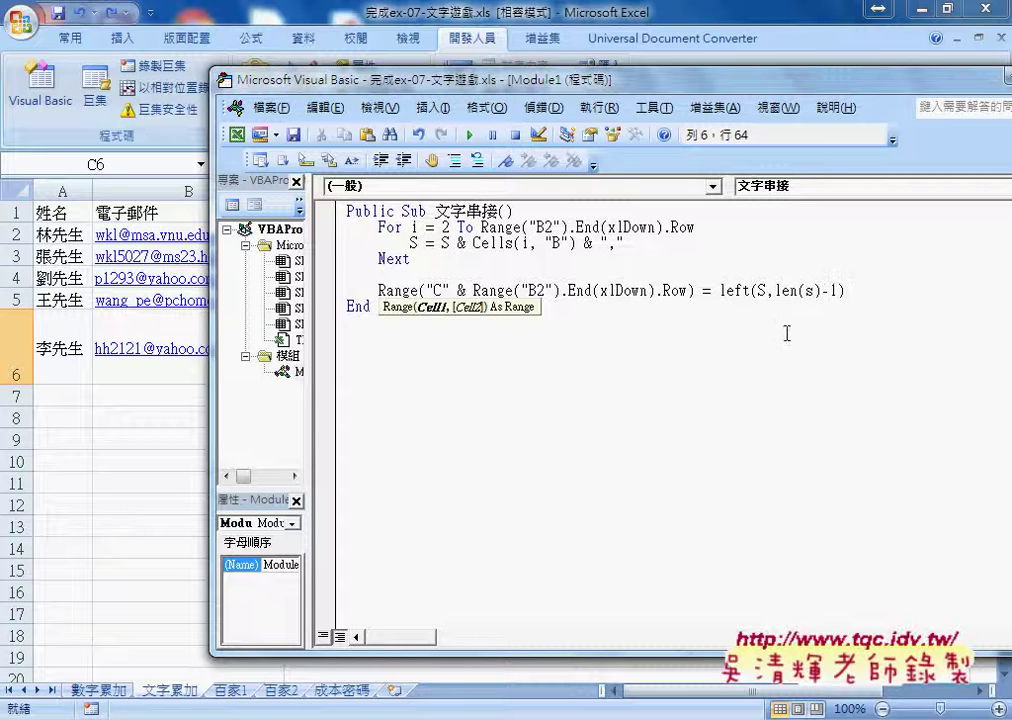
pyautogui.click(707, 340)
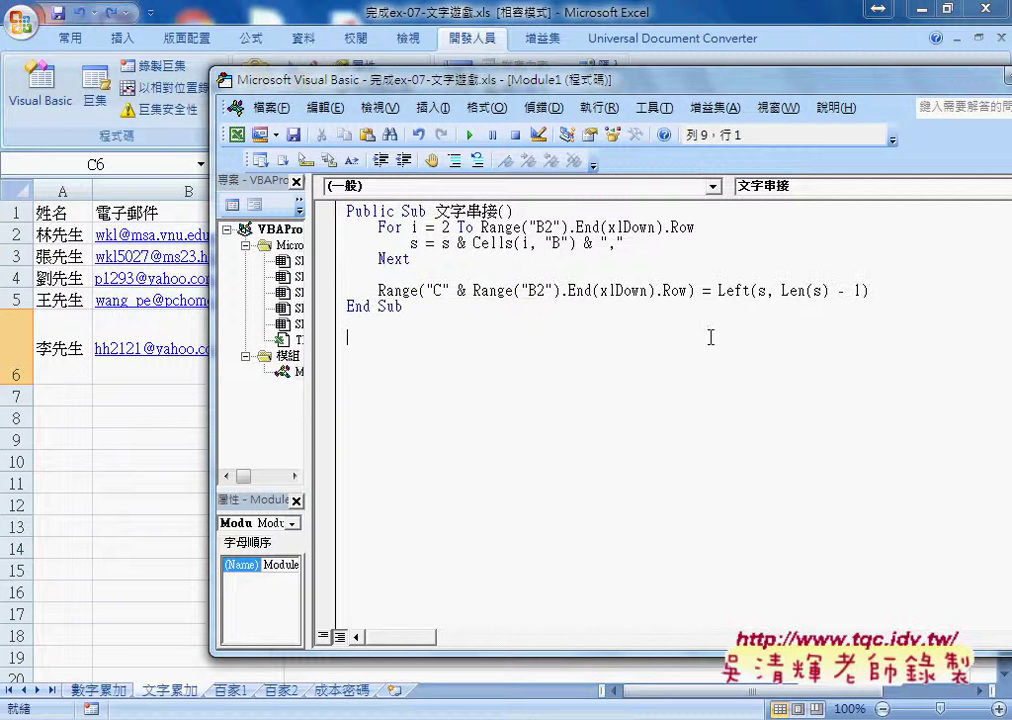
# Run the 文字串接 macro and check that C6 now lists the emails without a trailing comma.
pyautogui.click(468, 134)
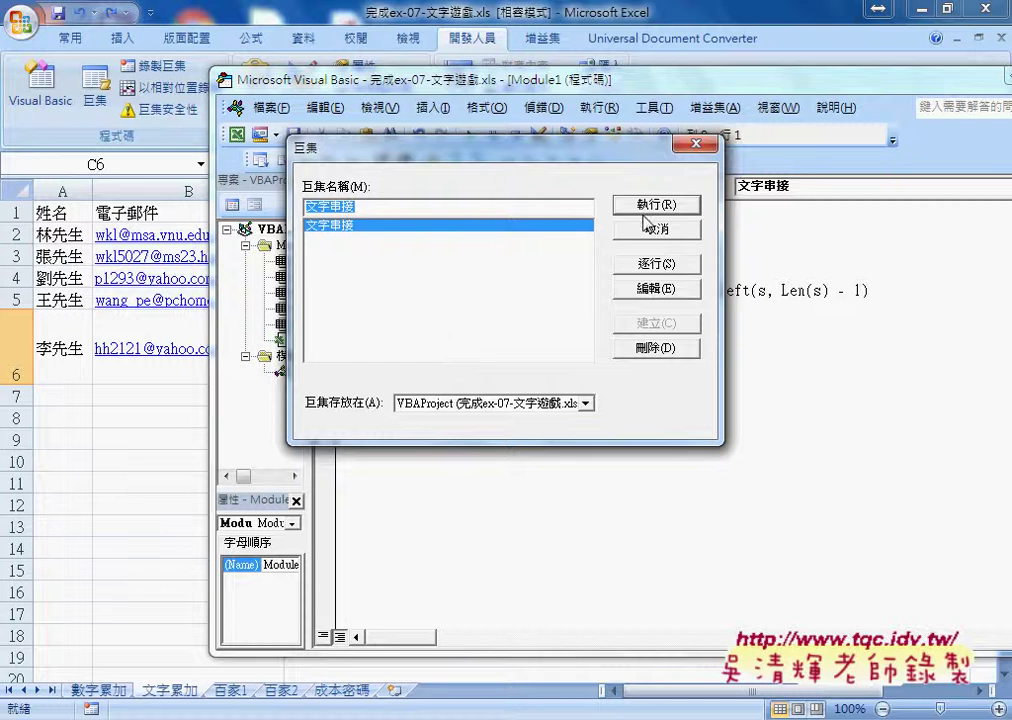
pyautogui.click(656, 204)
pyautogui.click(147, 432)
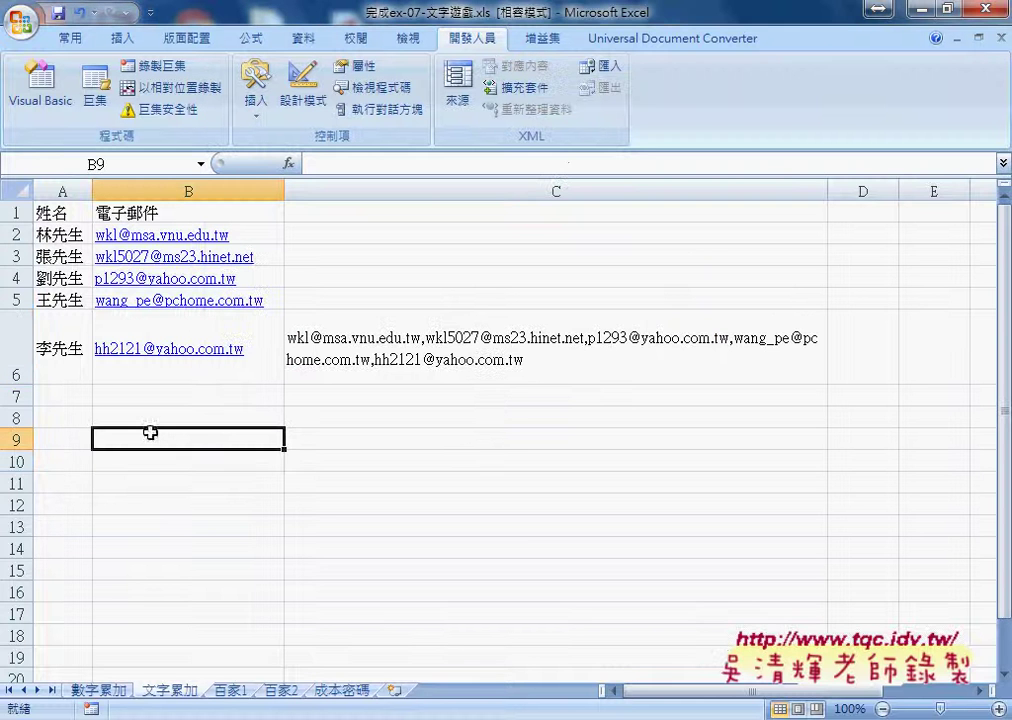
pyautogui.click(525, 361)
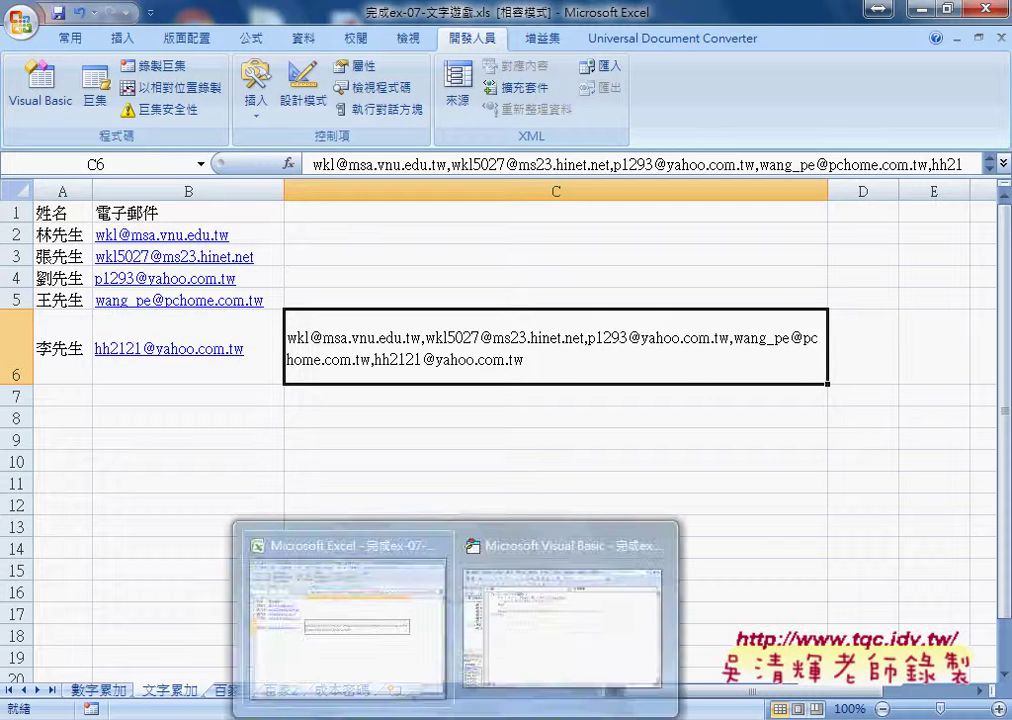
# Scroll the Google Docs code past the 用Outlook郵寄 procedure down to the 文字累加 code.
pyautogui.click(383, 719)
pyautogui.scroll(-2, 385, 455)
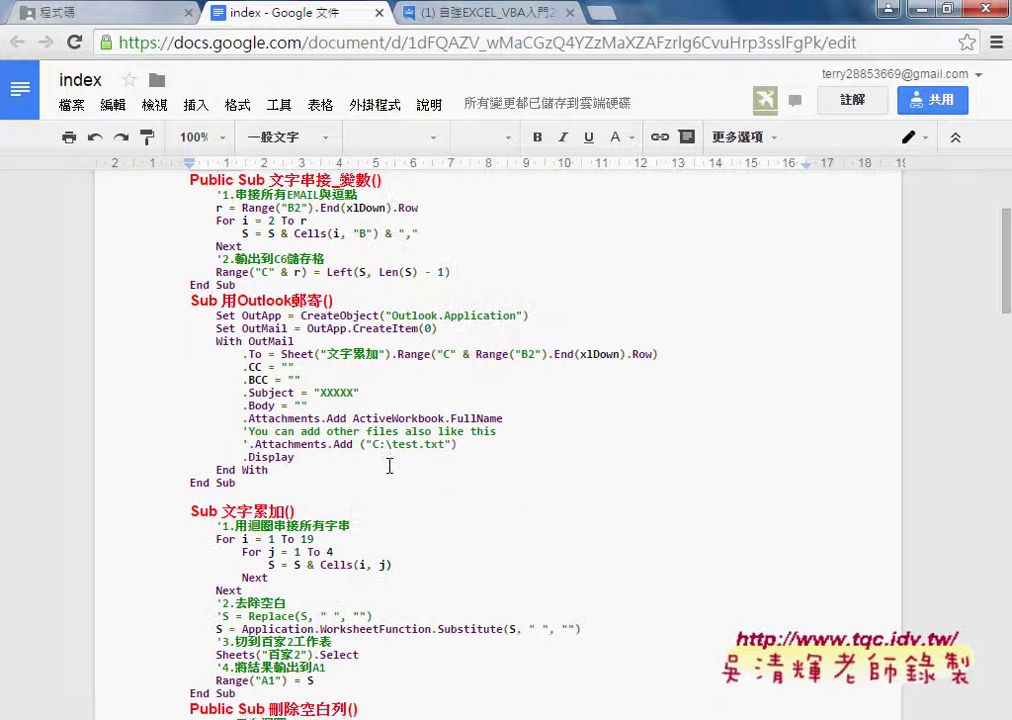
pyautogui.scroll(-2, 388, 466)
pyautogui.scroll(2, 388, 468)
pyautogui.moveTo(190, 300); pyautogui.dragTo(318, 485)
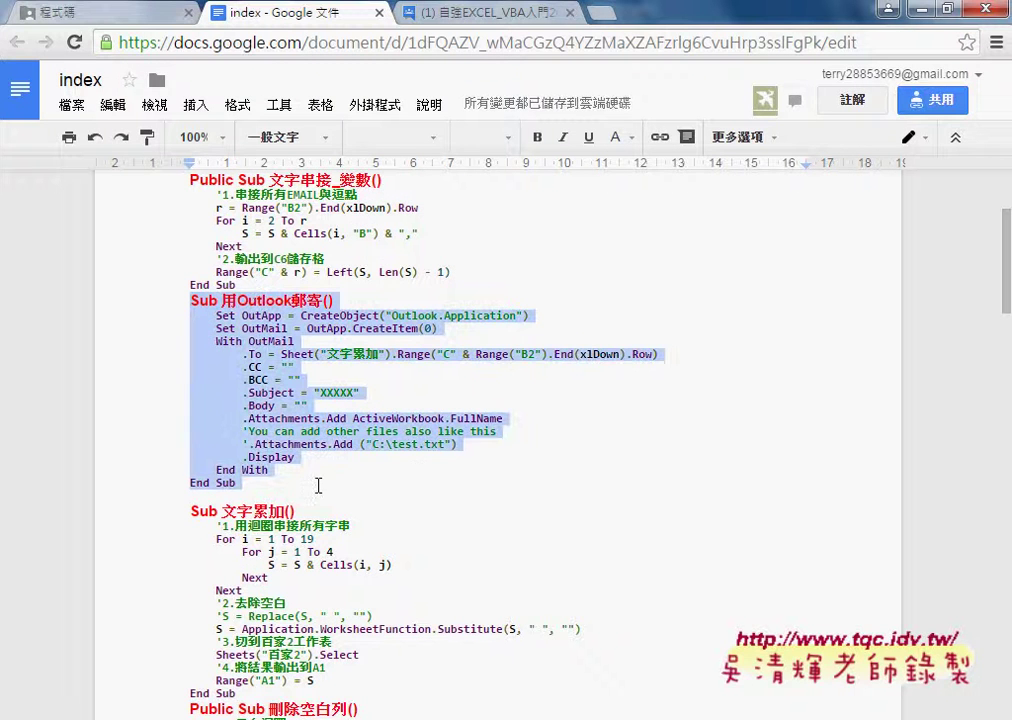
pyautogui.scroll(-1, 416, 481)
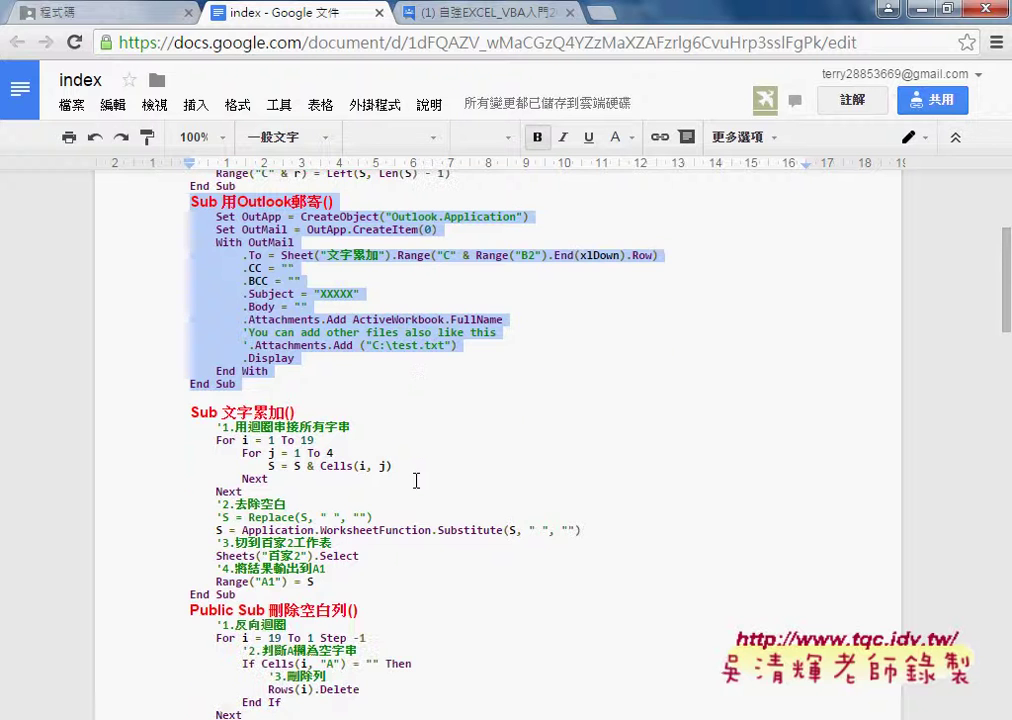
pyautogui.scroll(-1, 490, 425)
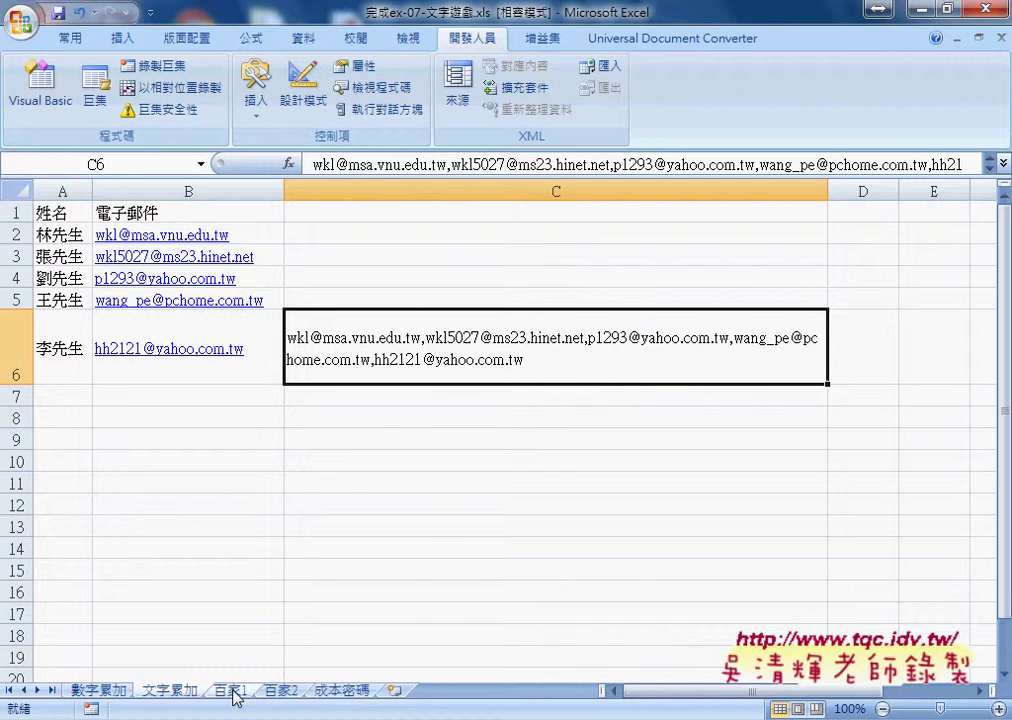
# Clear the old results from columns E–I of the 百家1 sheet.
pyautogui.click(234, 690)
pyautogui.click(464, 190)
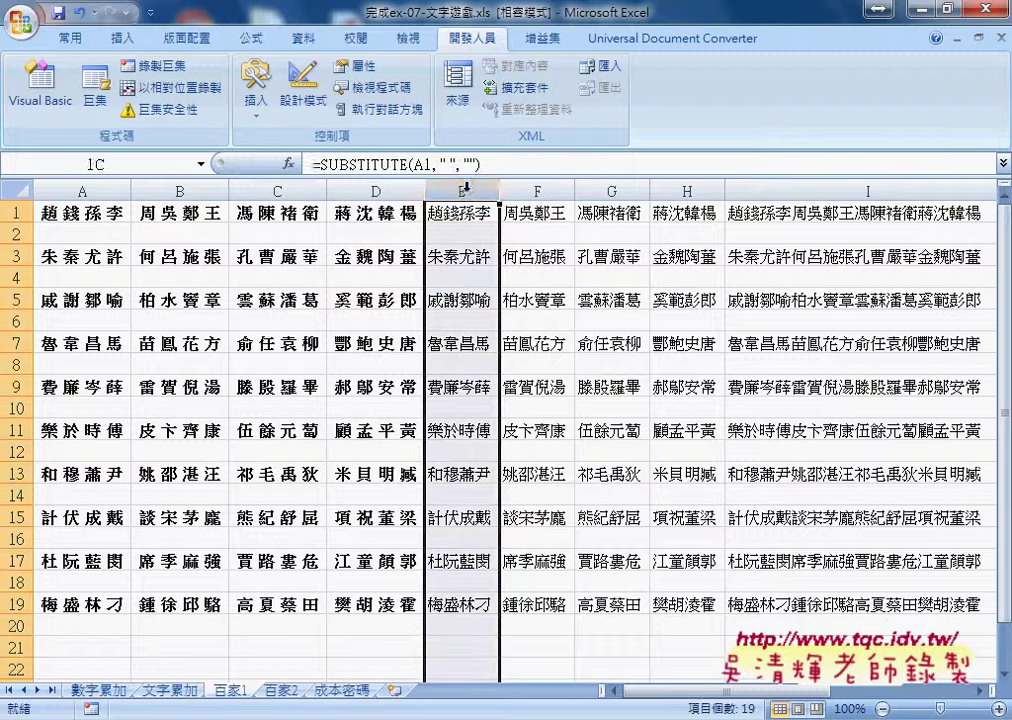
pyautogui.moveTo(465, 187); pyautogui.dragTo(853, 190)
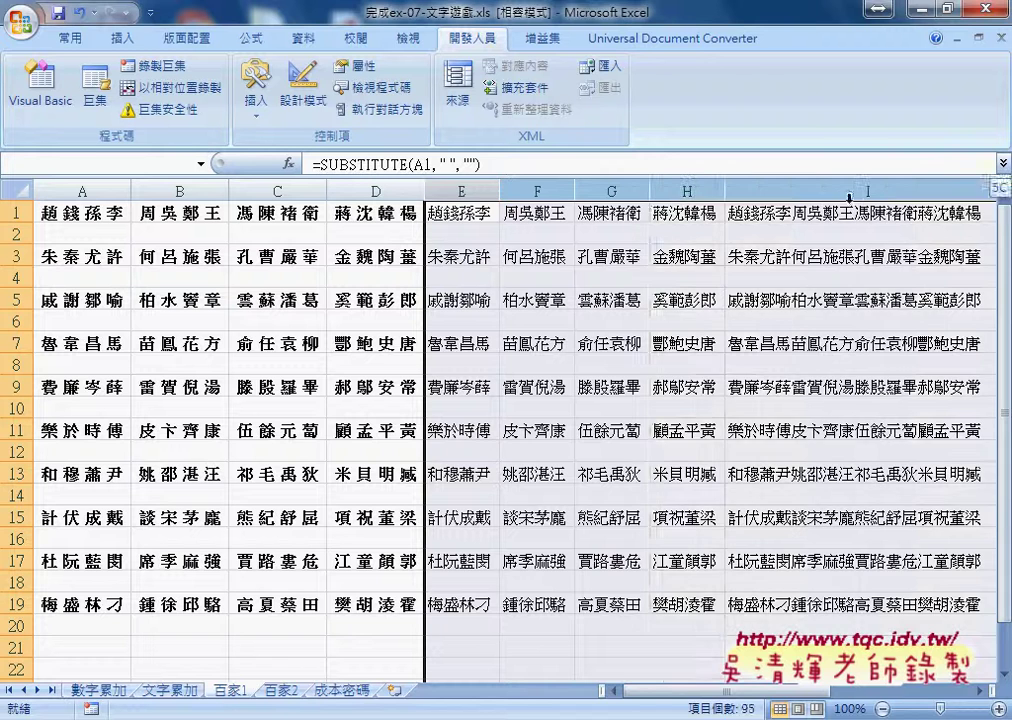
pyautogui.press('Delete')
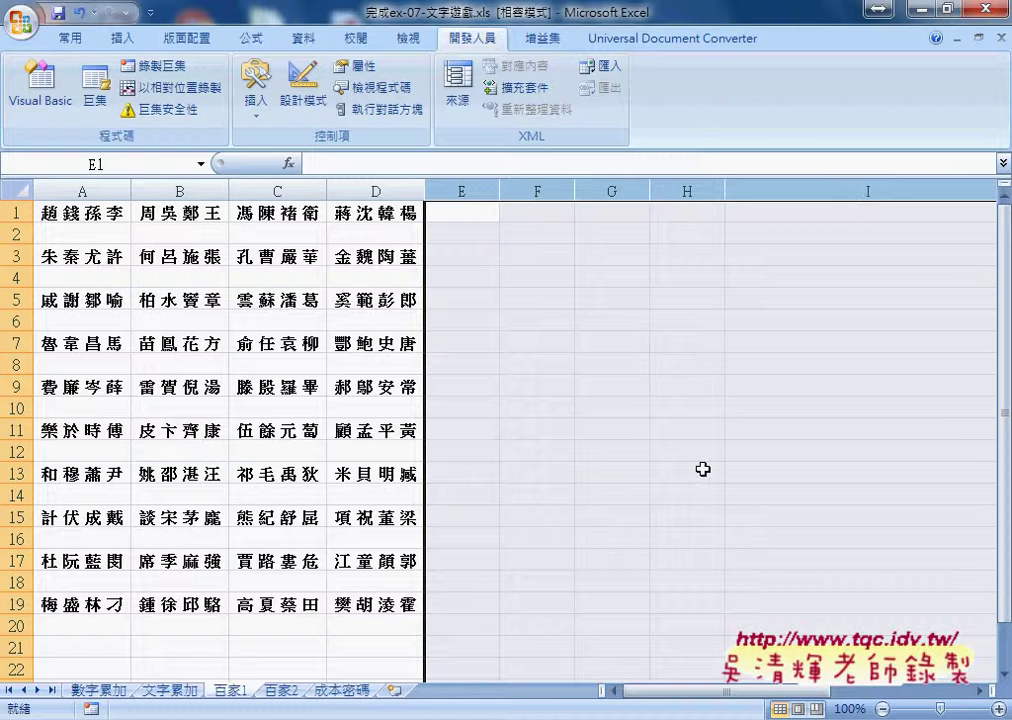
# Delete the joined surname text from merged cell A1 on the 百家2 sheet.
pyautogui.click(285, 690)
pyautogui.click(372, 287)
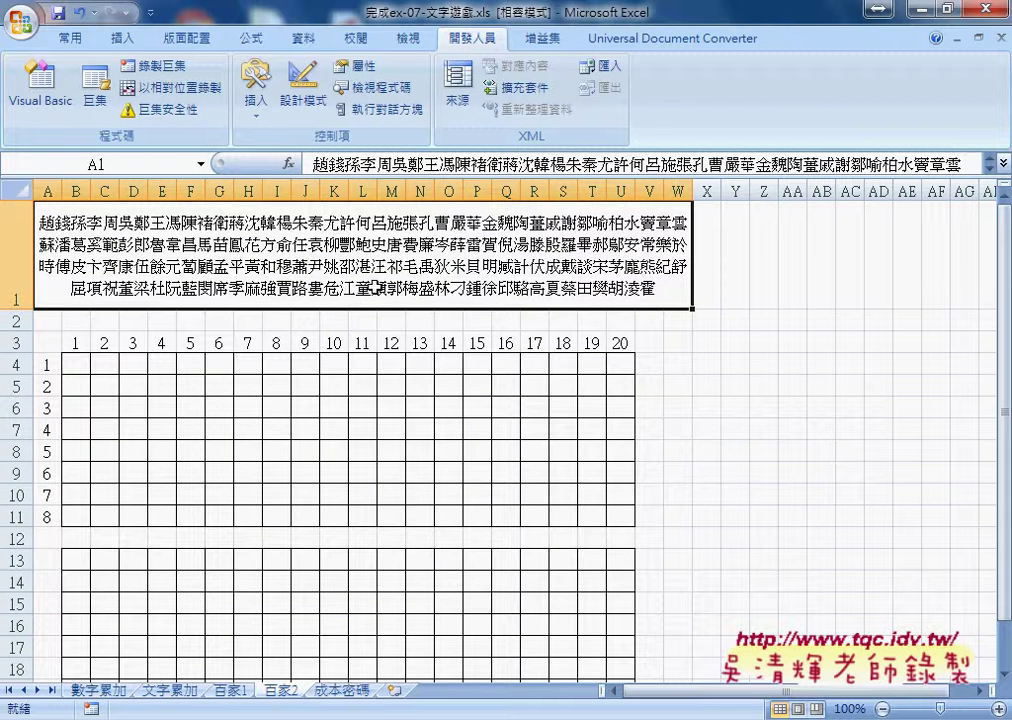
pyautogui.press('Delete')
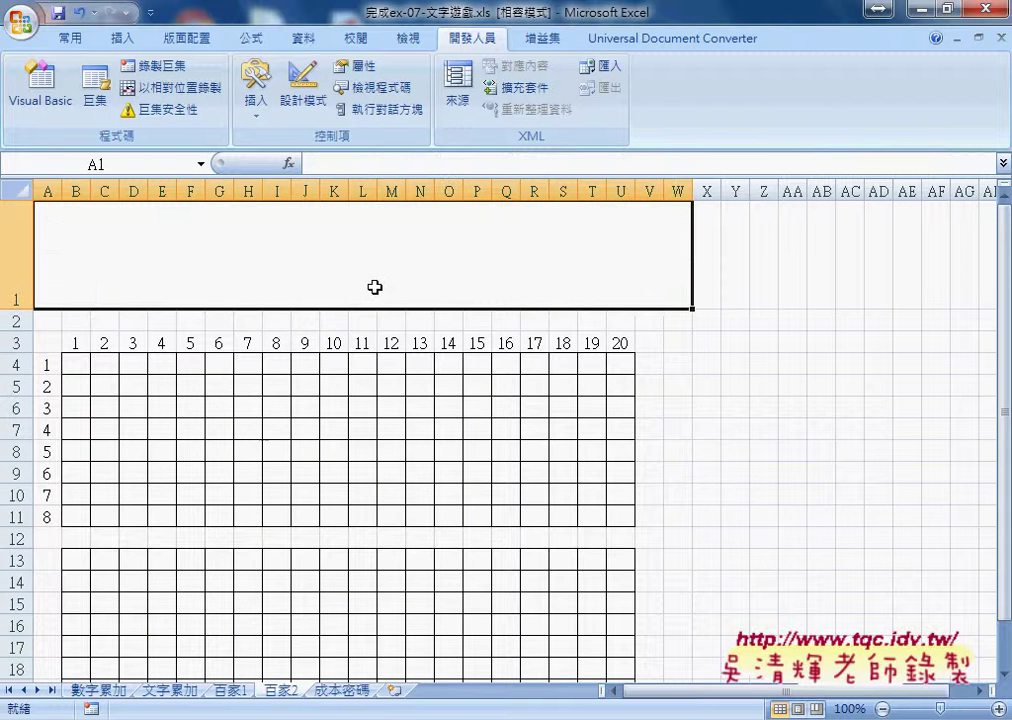
# Review the 百家1 surname table A1:D19 and its first row, choosing E1 for the formula.
pyautogui.click(229, 690)
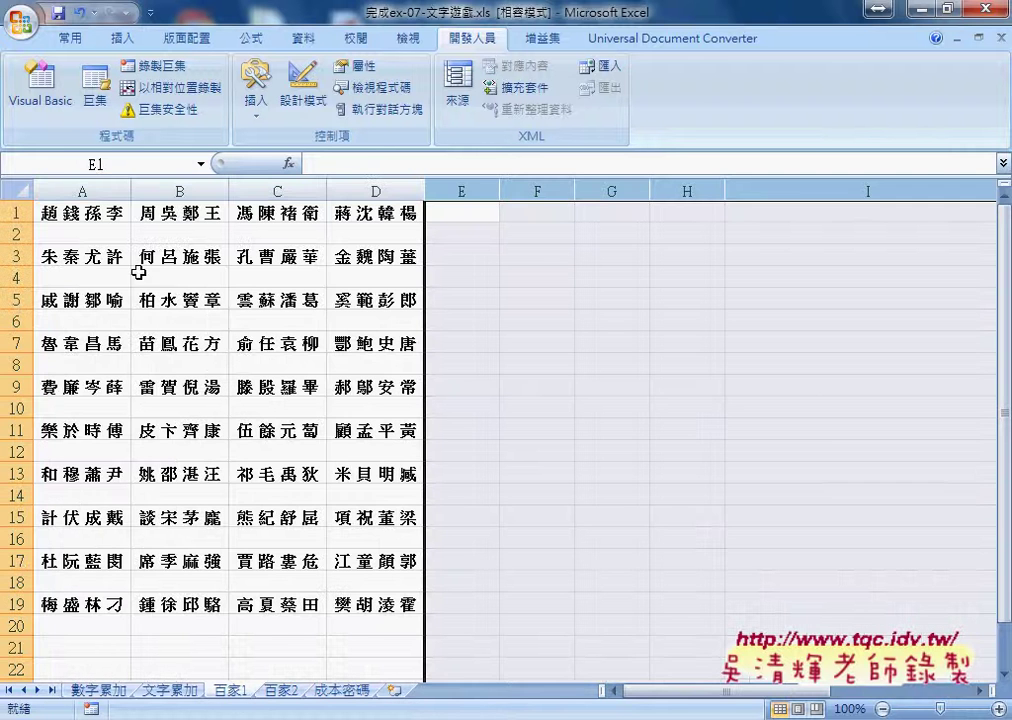
pyautogui.moveTo(80, 212); pyautogui.dragTo(366, 603)
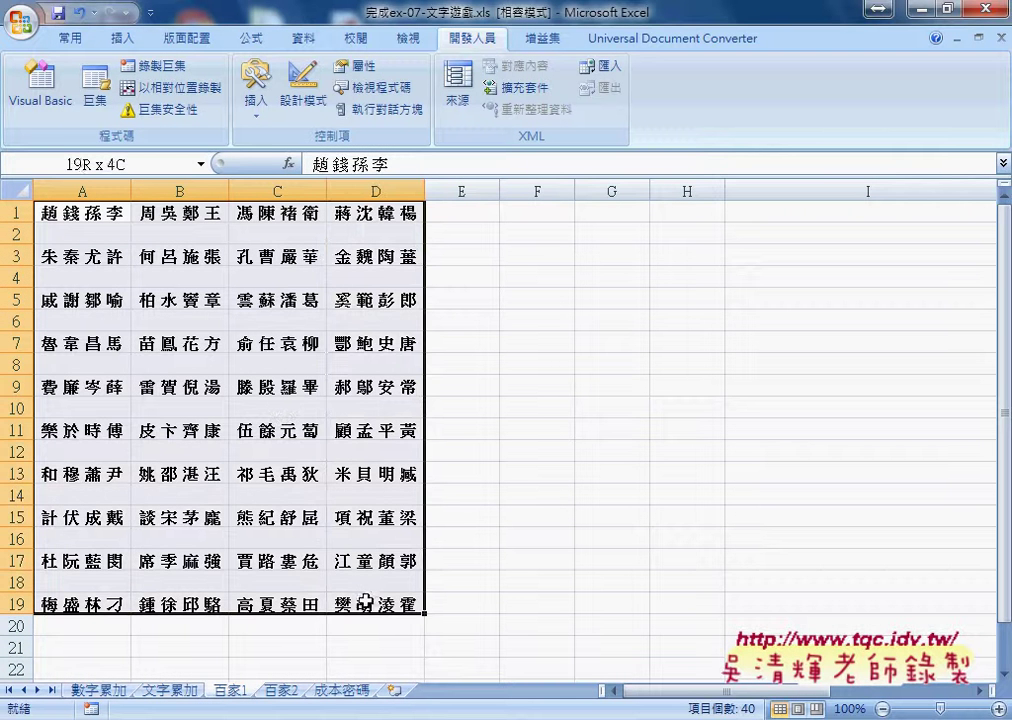
pyautogui.click(283, 691)
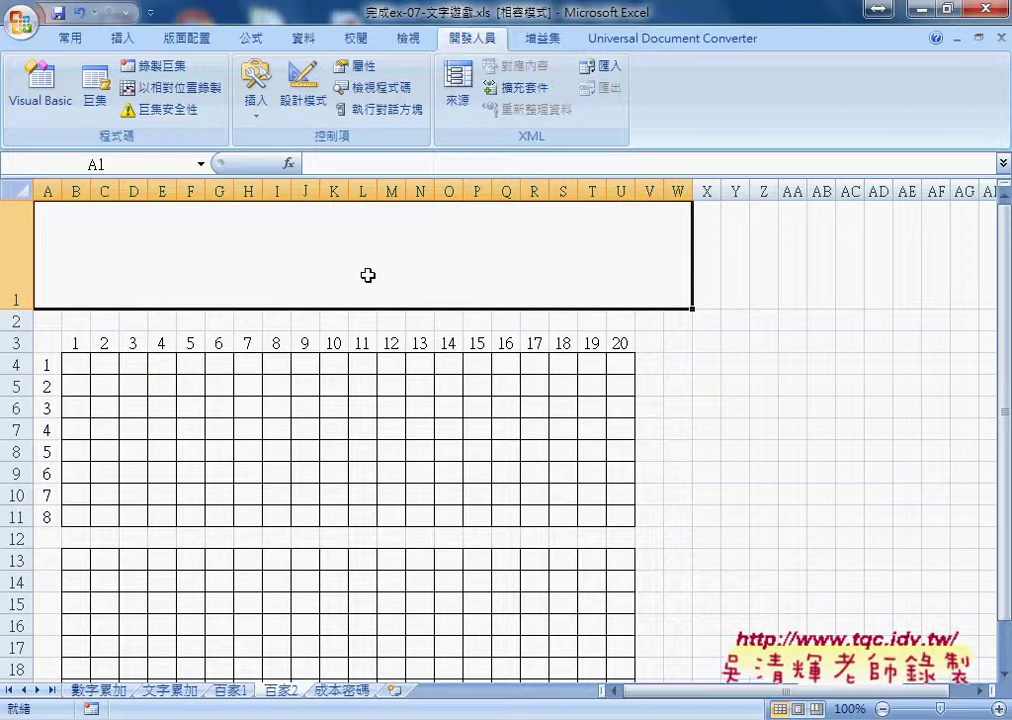
pyautogui.click(229, 690)
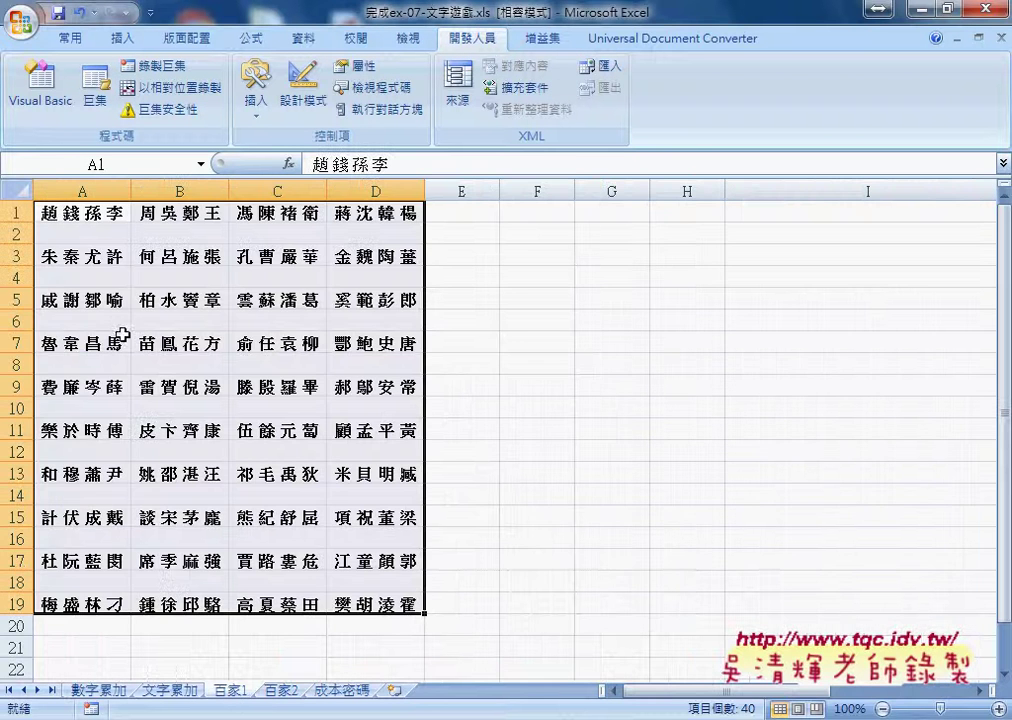
pyautogui.moveTo(105, 213); pyautogui.dragTo(378, 214)
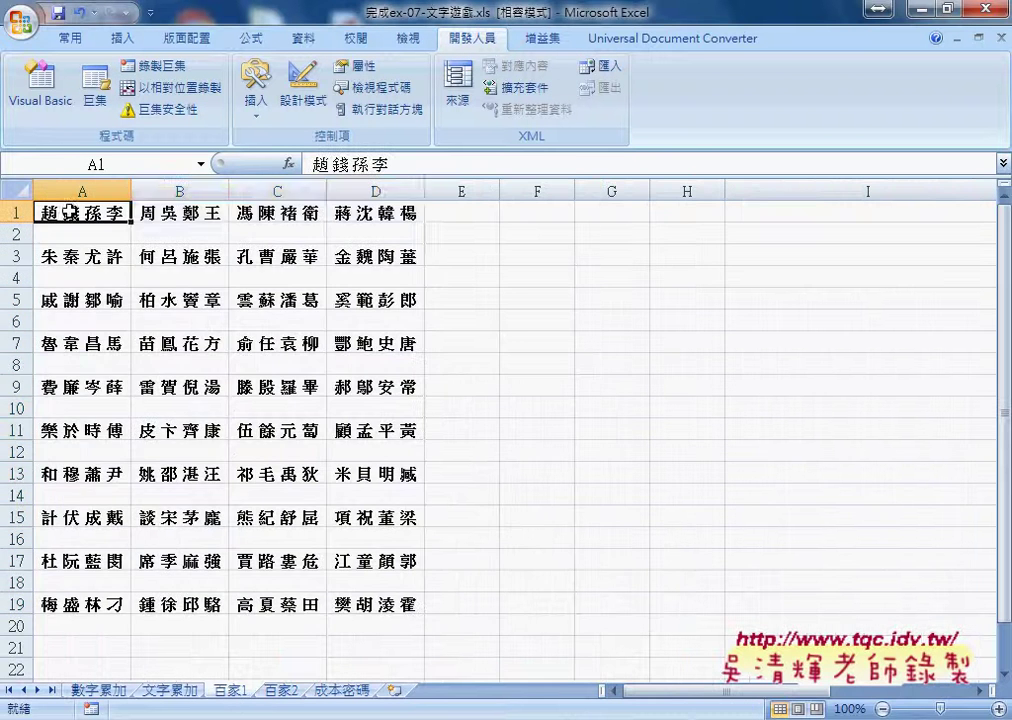
pyautogui.click(477, 211)
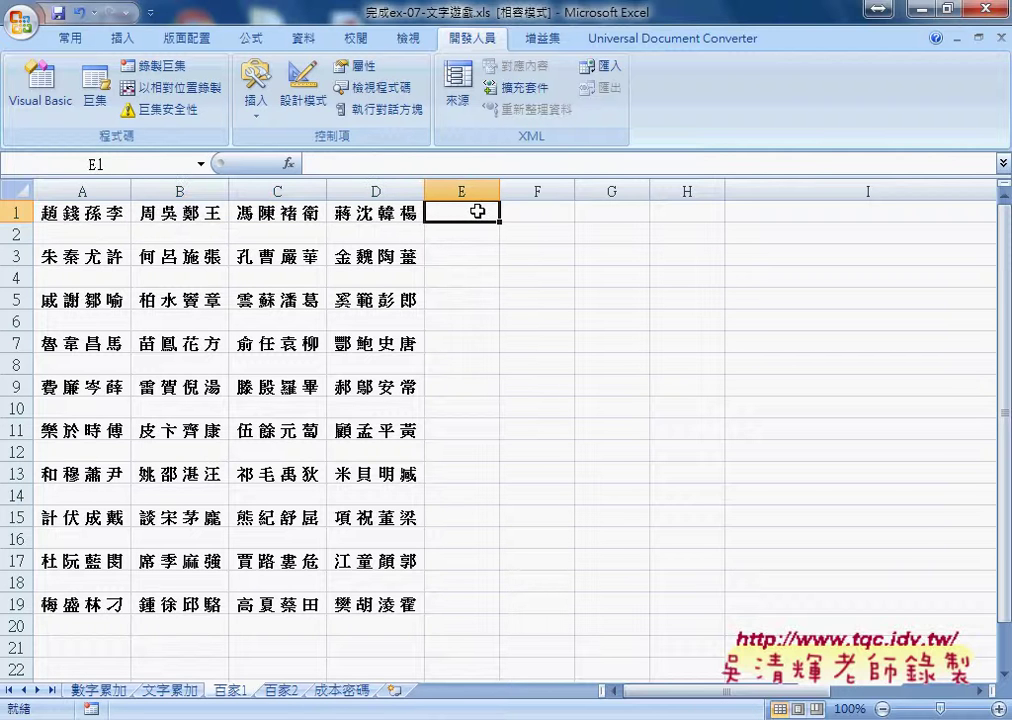
# Start E1's formula as =A1, referencing the first surname group.
pyautogui.click(396, 162)
pyautogui.write('=')
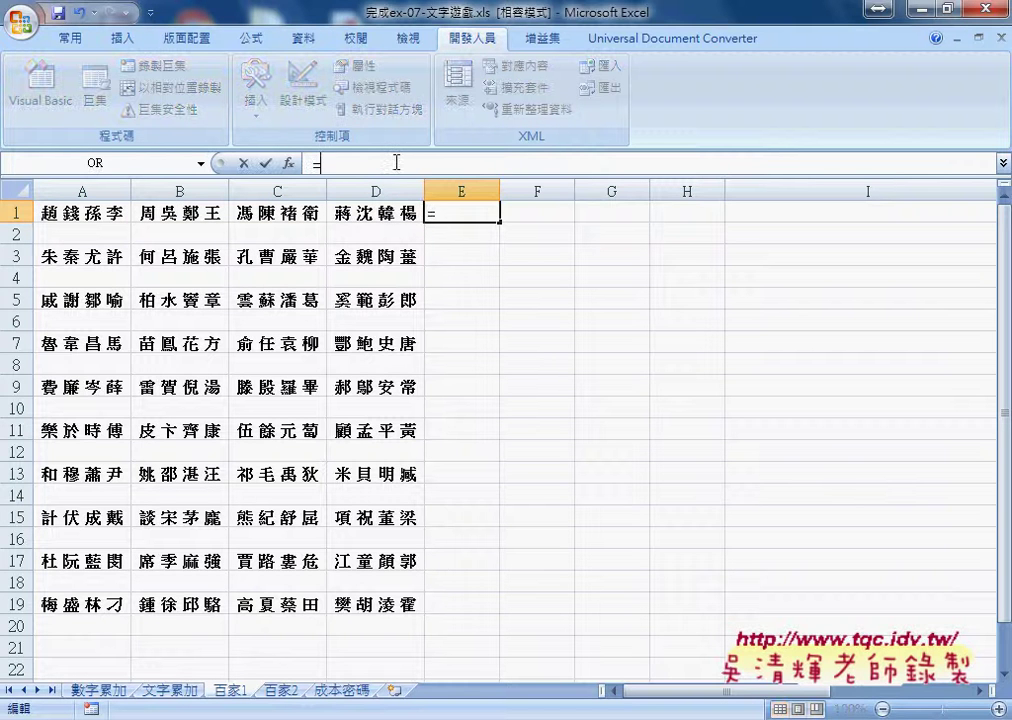
pyautogui.click(100, 213)
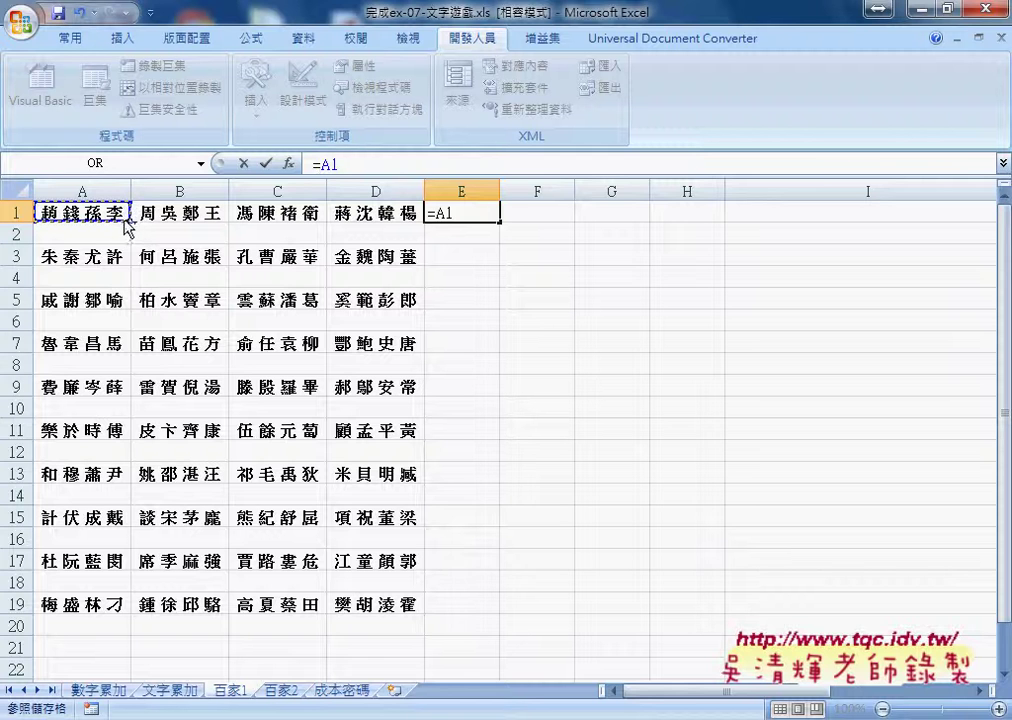
pyautogui.moveTo(53, 199)
pyautogui.mouseDown()
pyautogui.moveTo(54, 228)
pyautogui.moveTo(67, 229)
pyautogui.mouseUp()
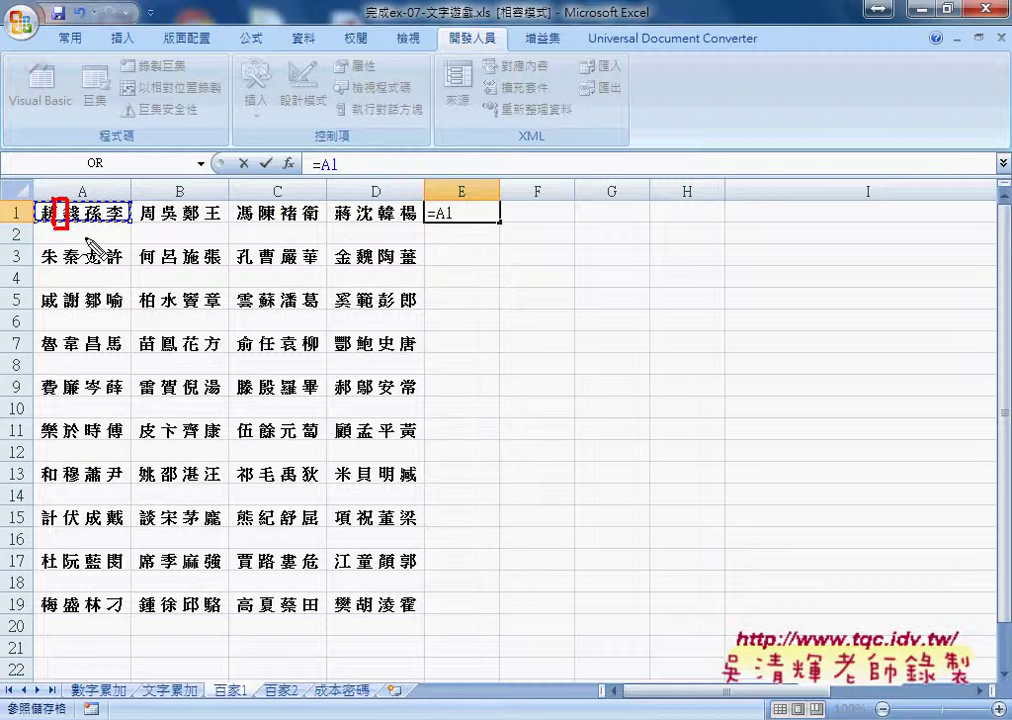